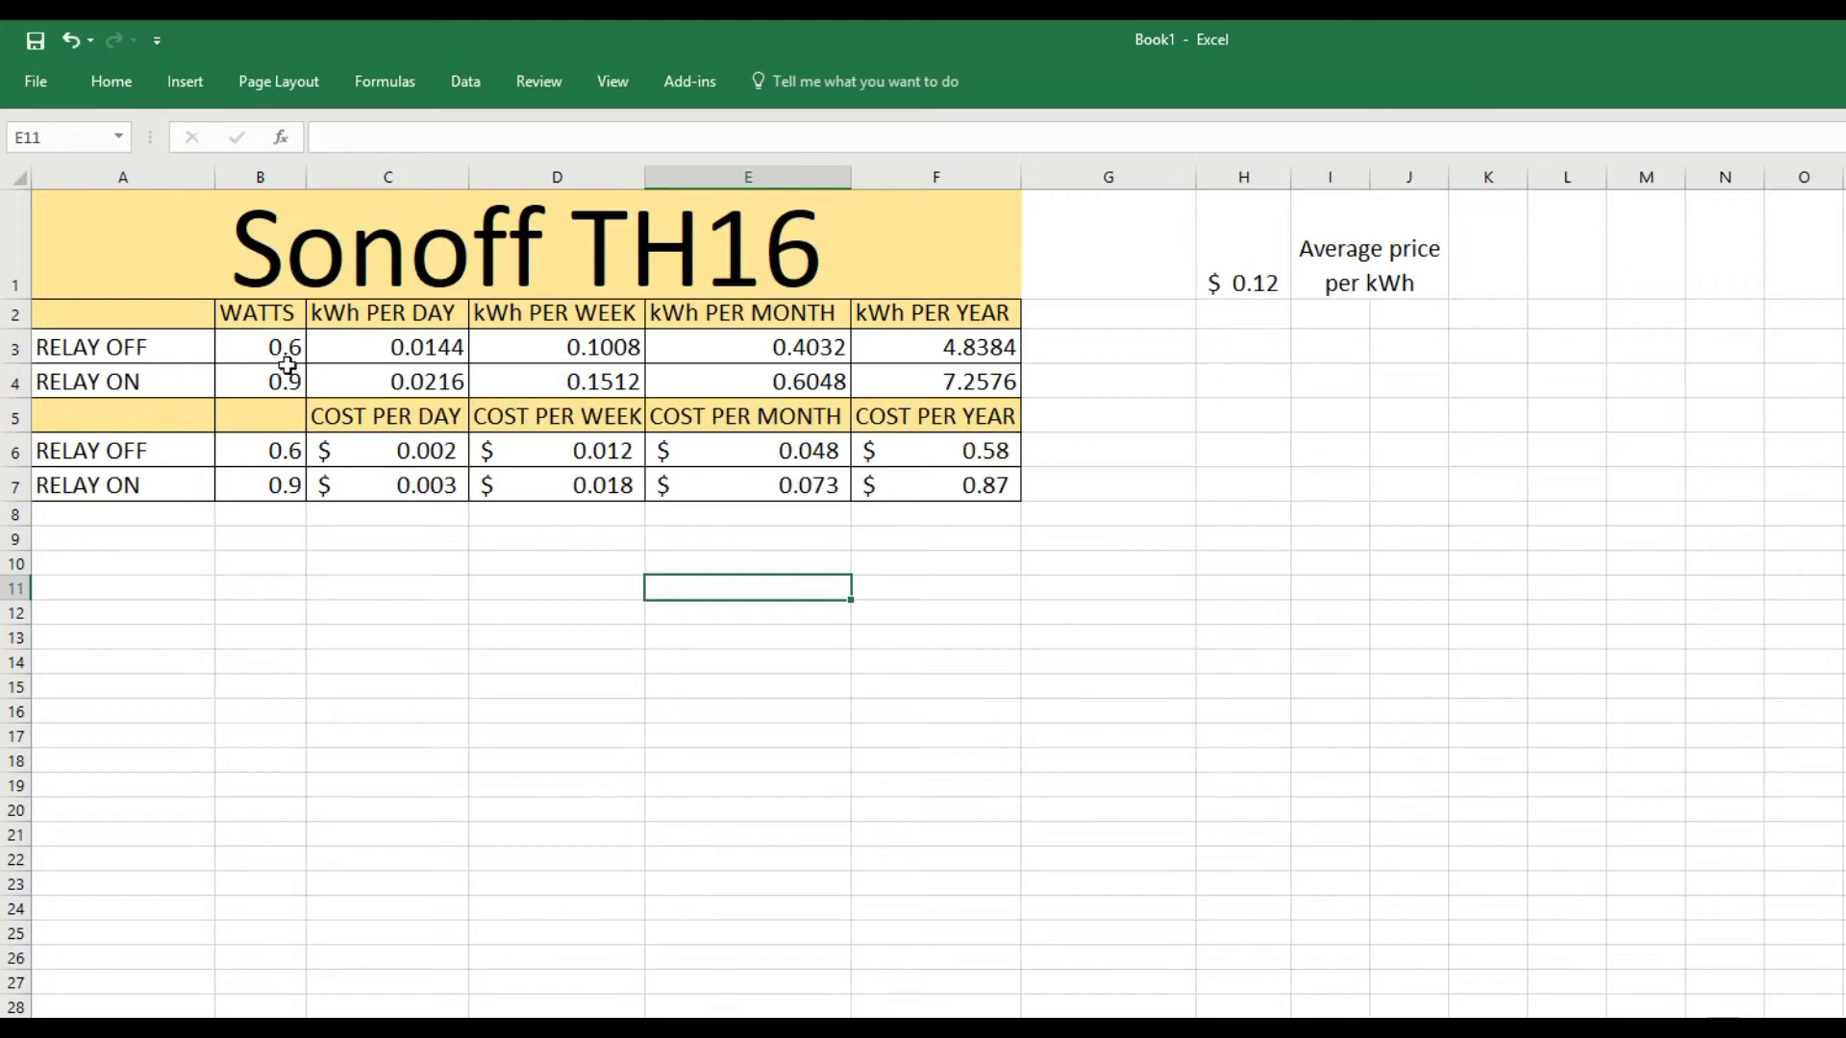
left_click(411, 352)
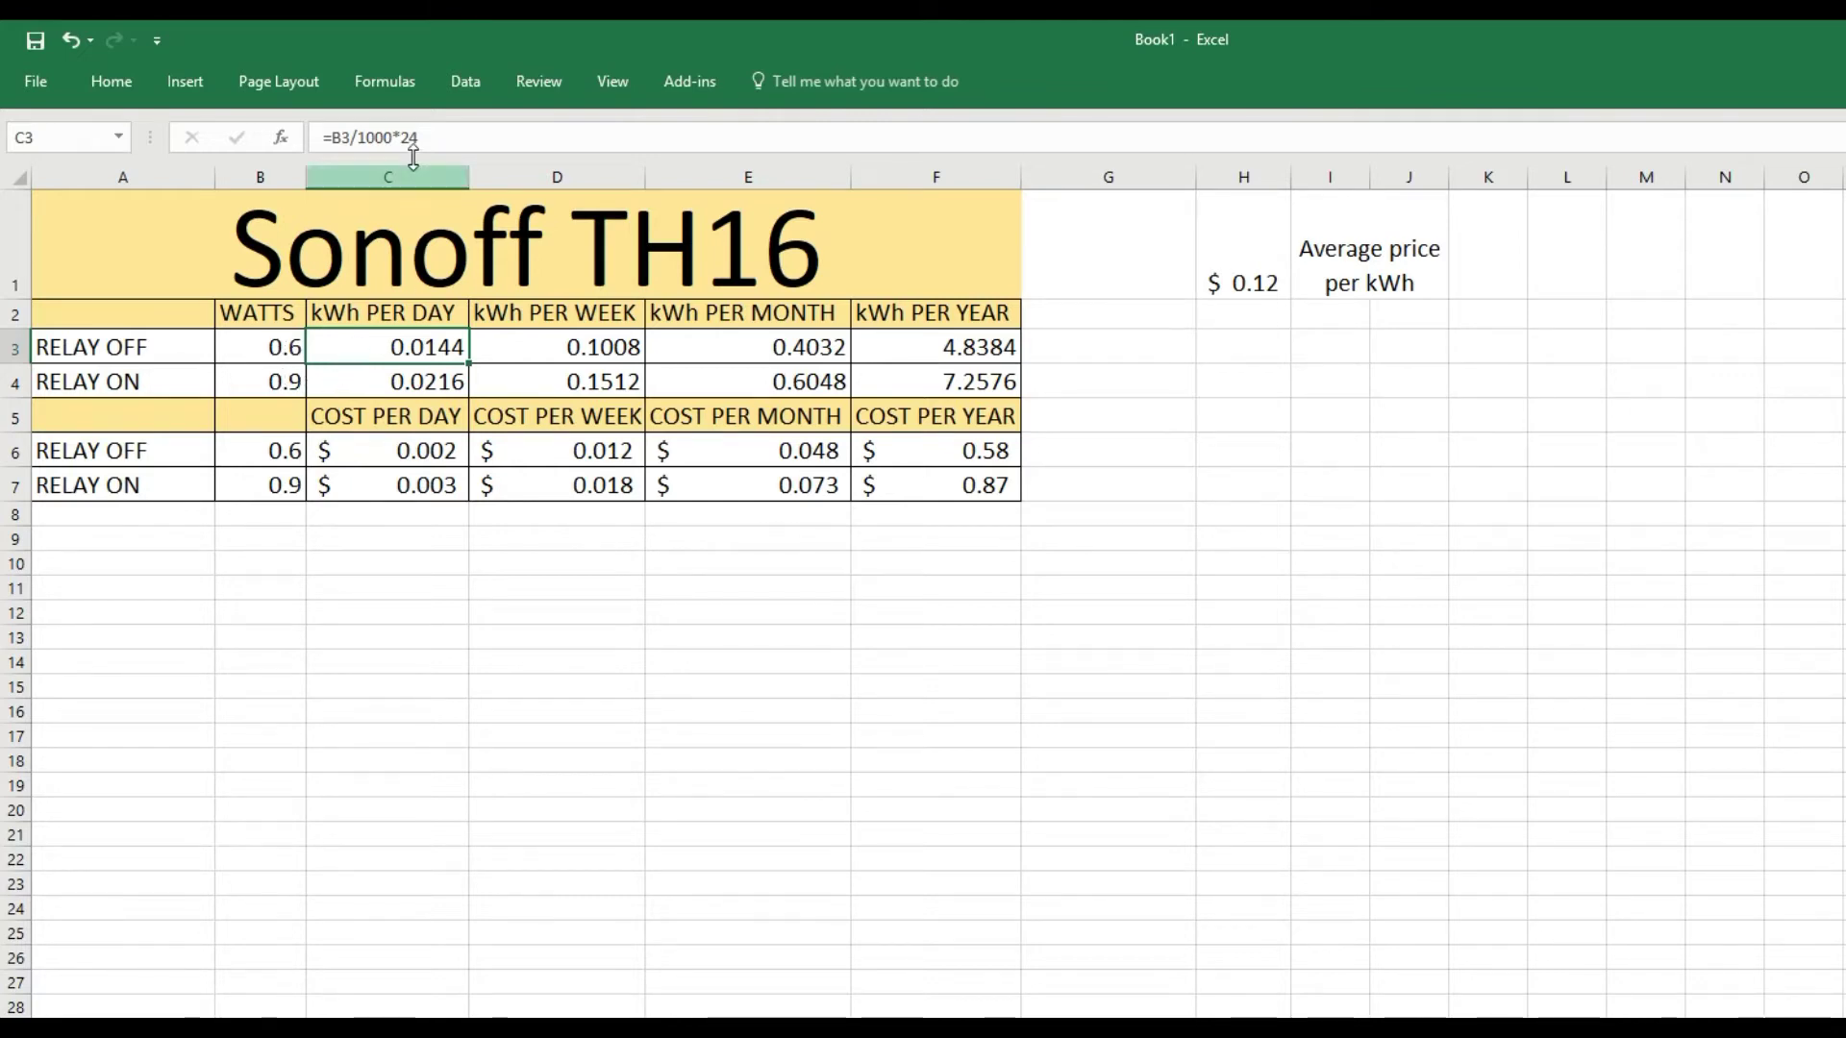
left_click(559, 338)
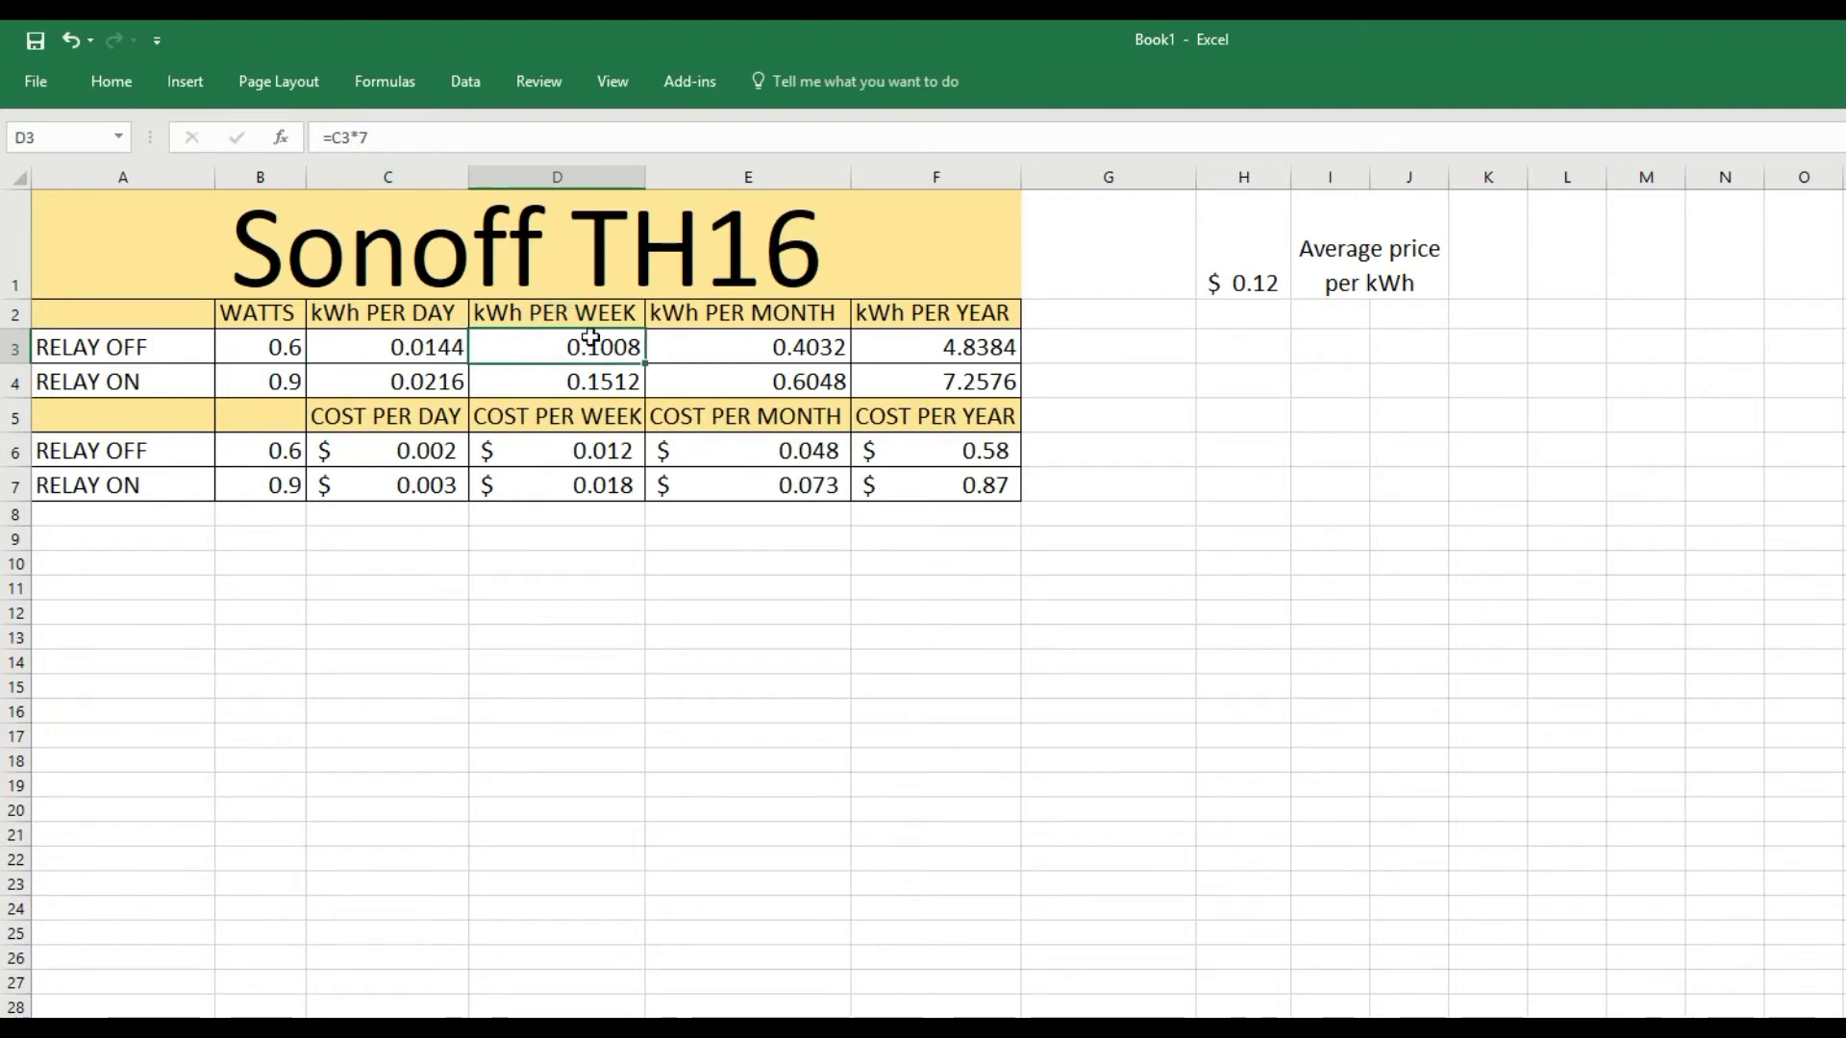
left_click(750, 348)
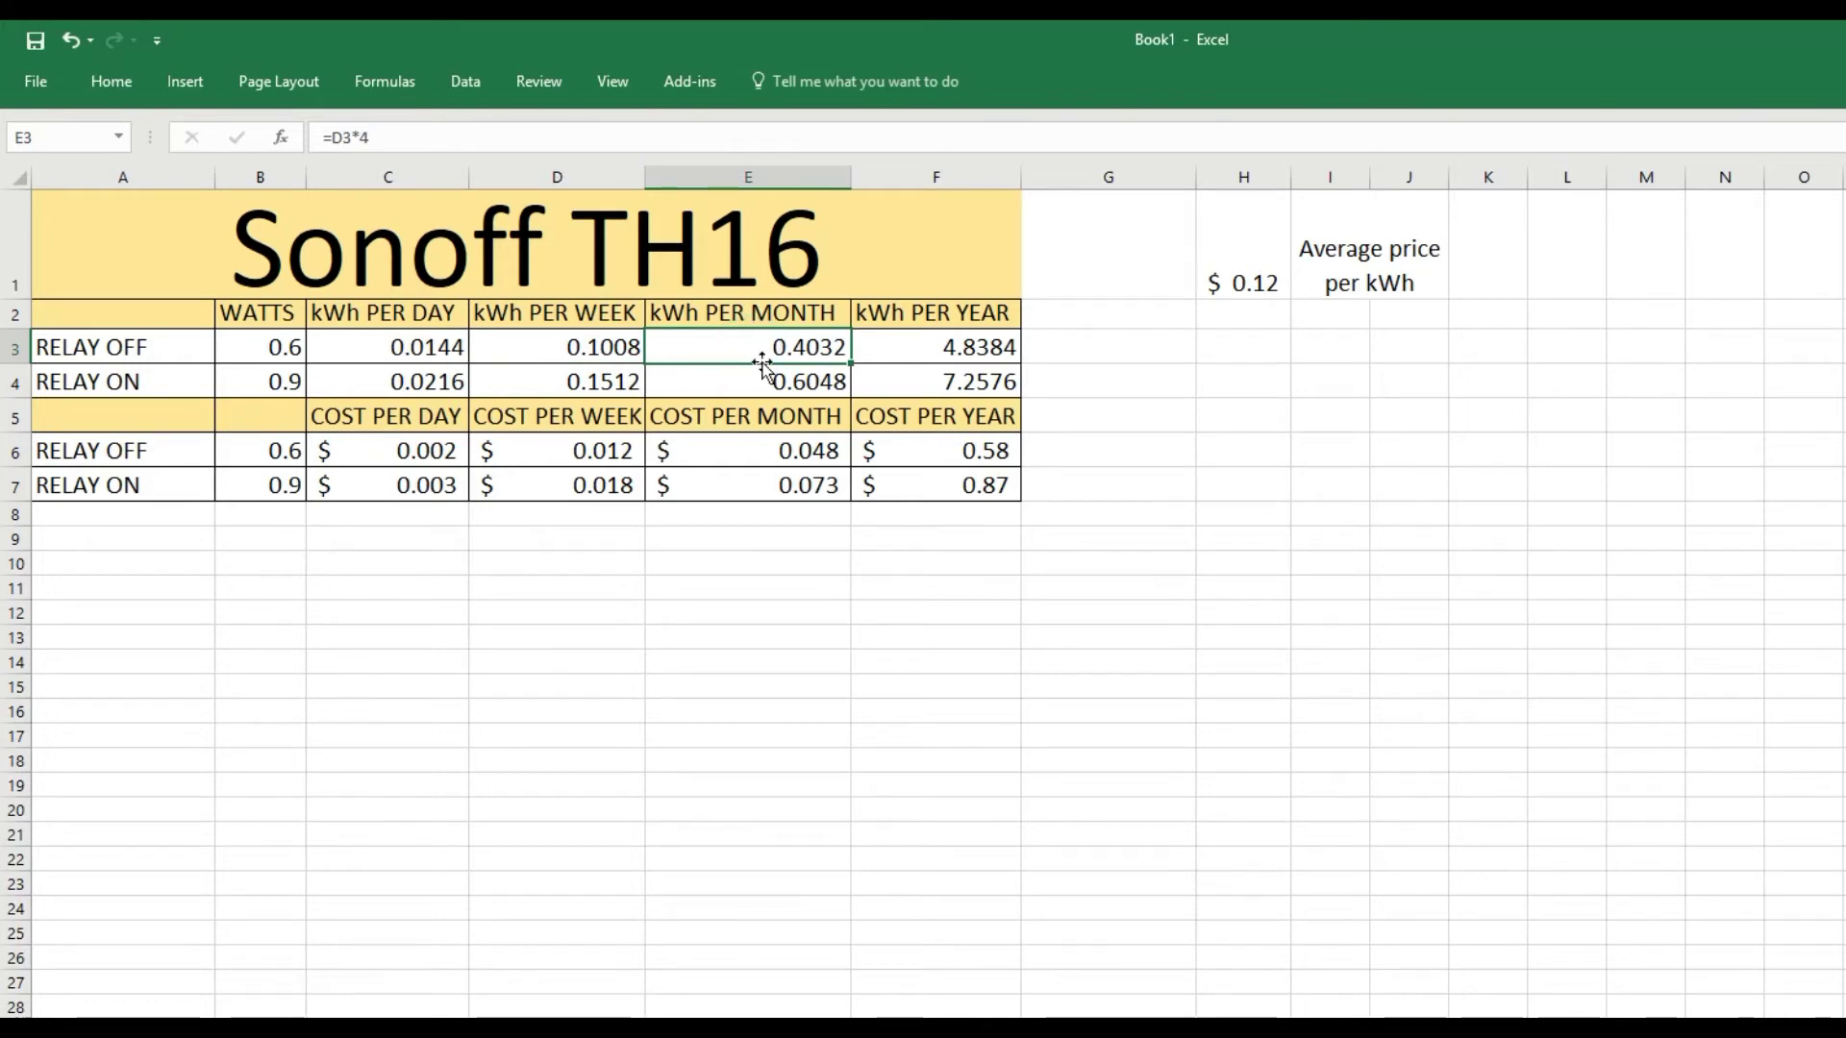
left_click(910, 349)
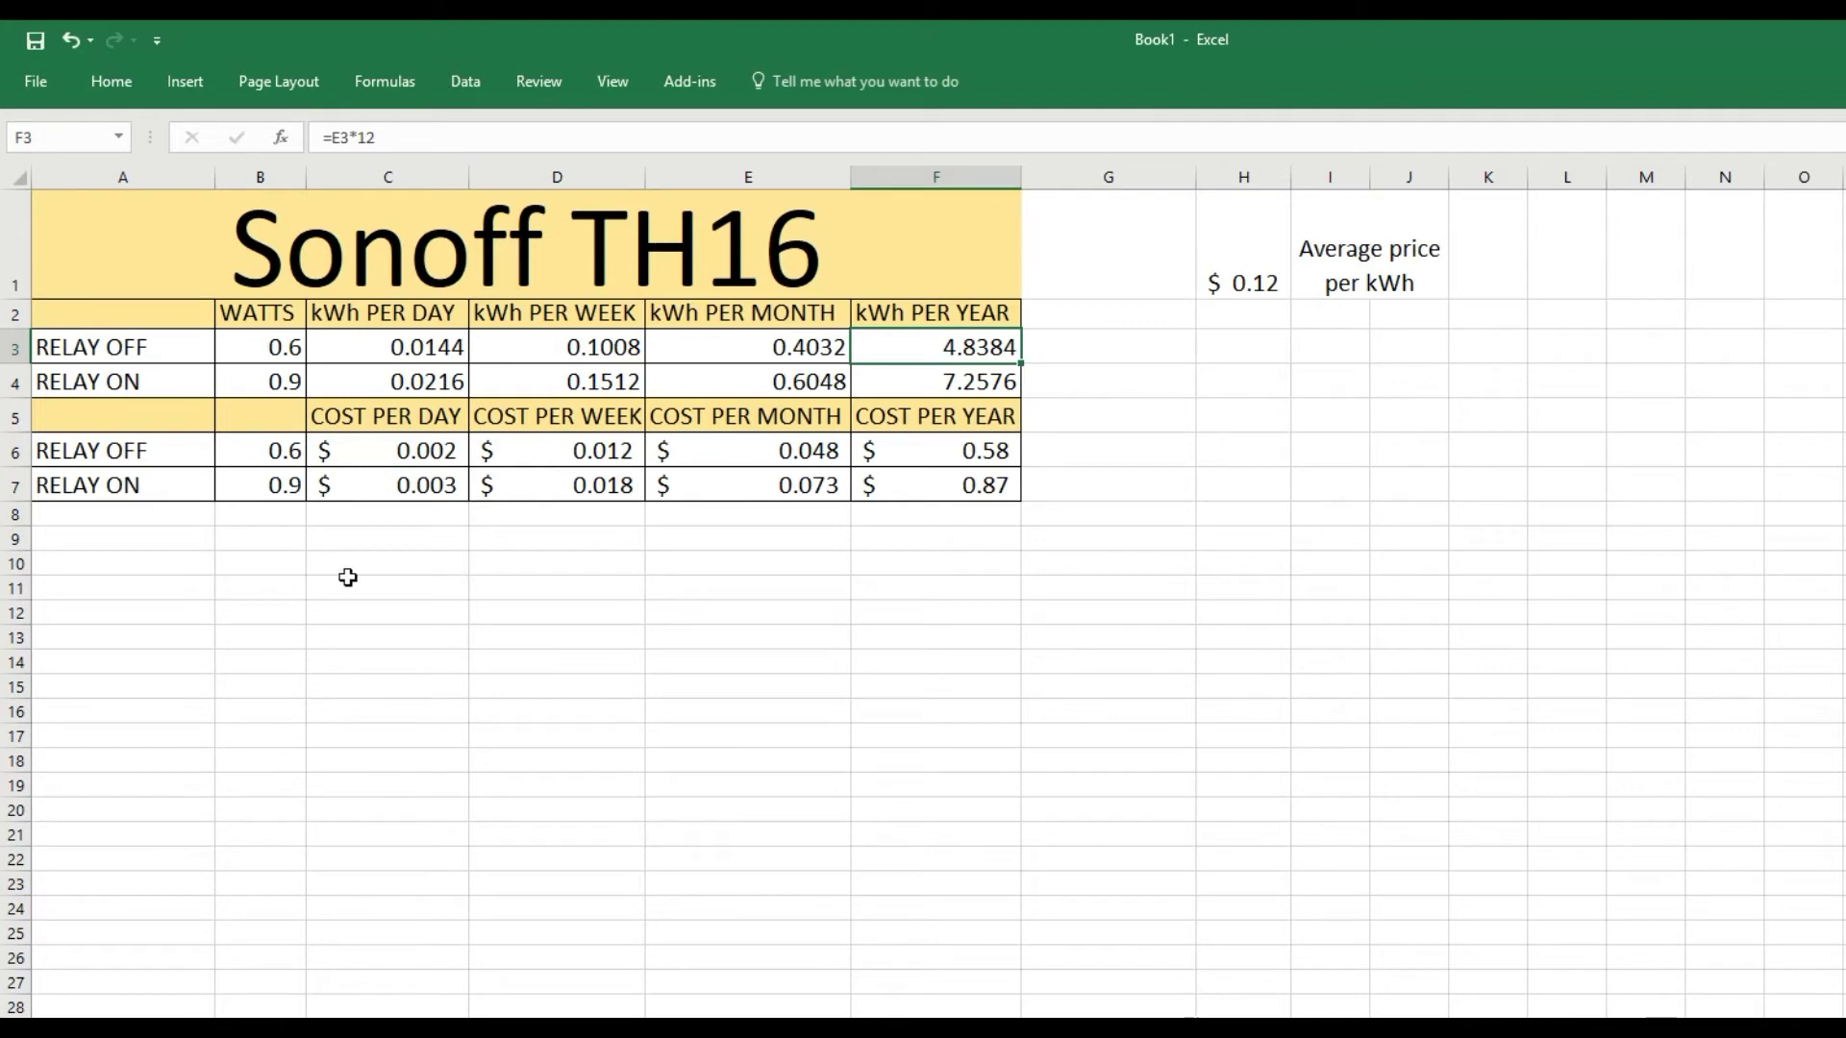
left_click(417, 452)
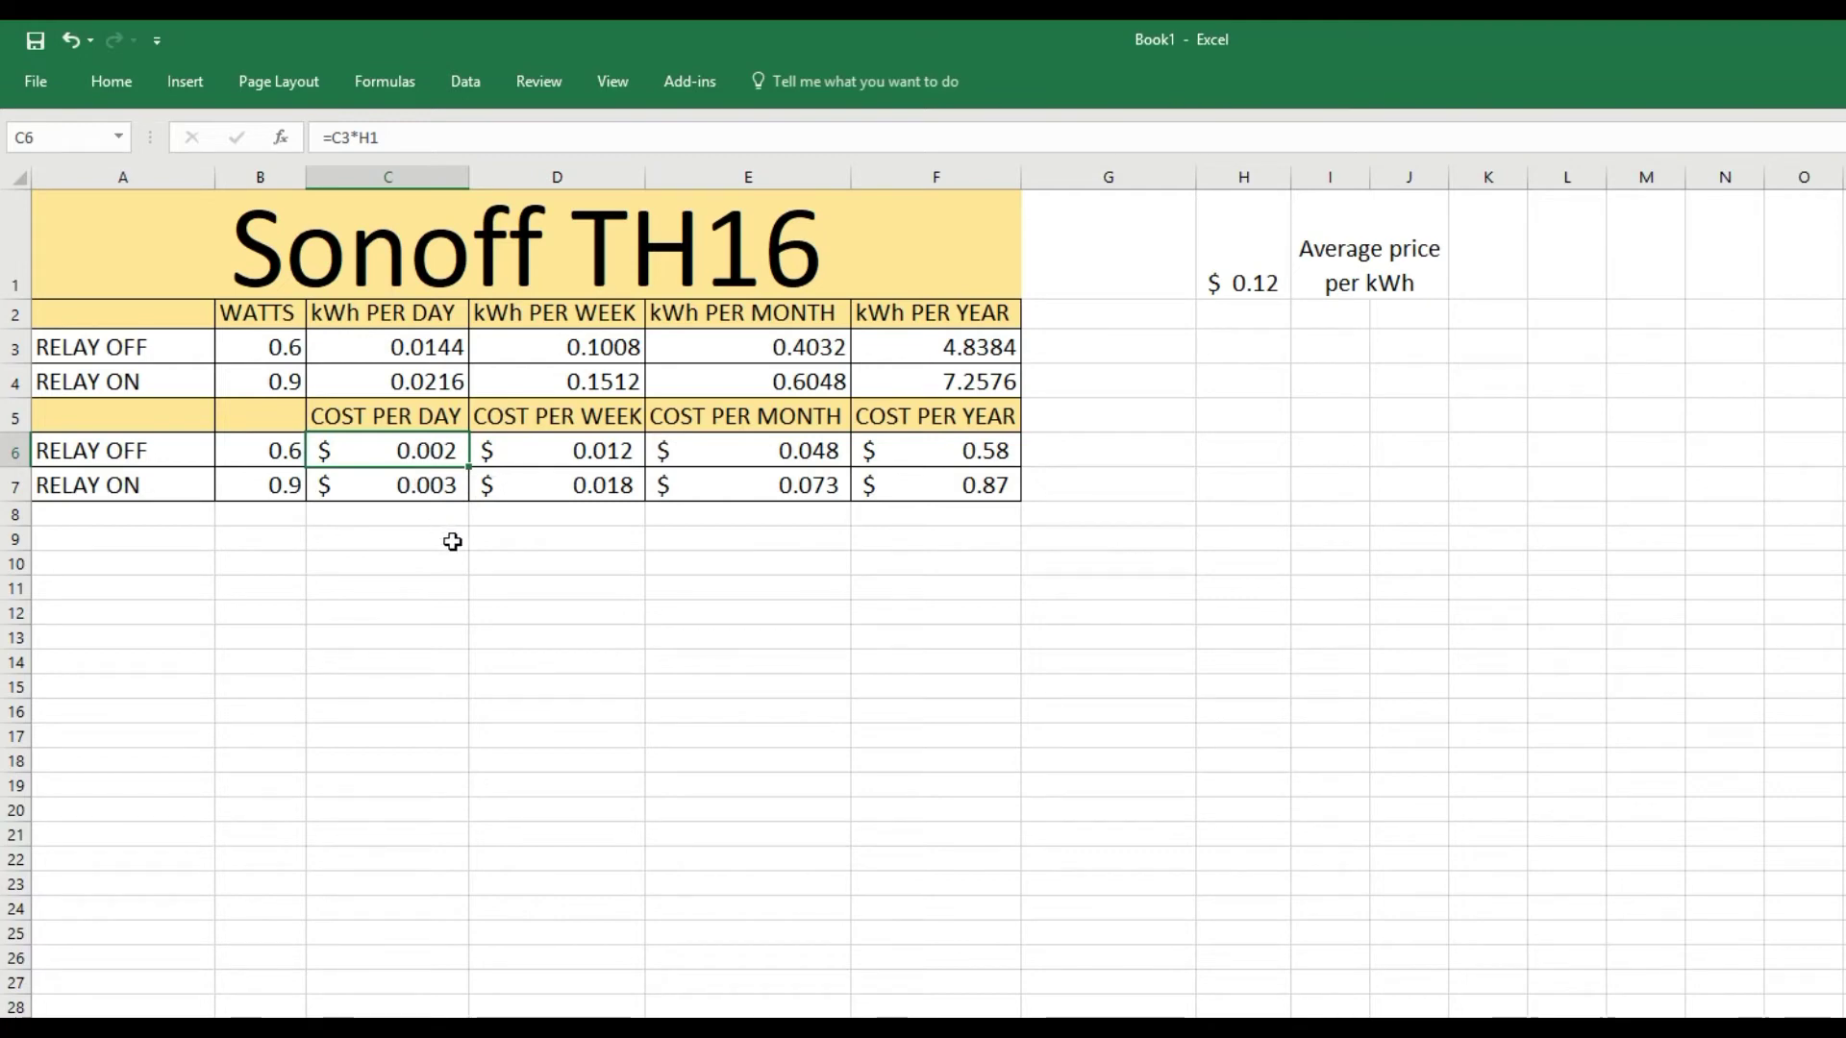
left_click(587, 452)
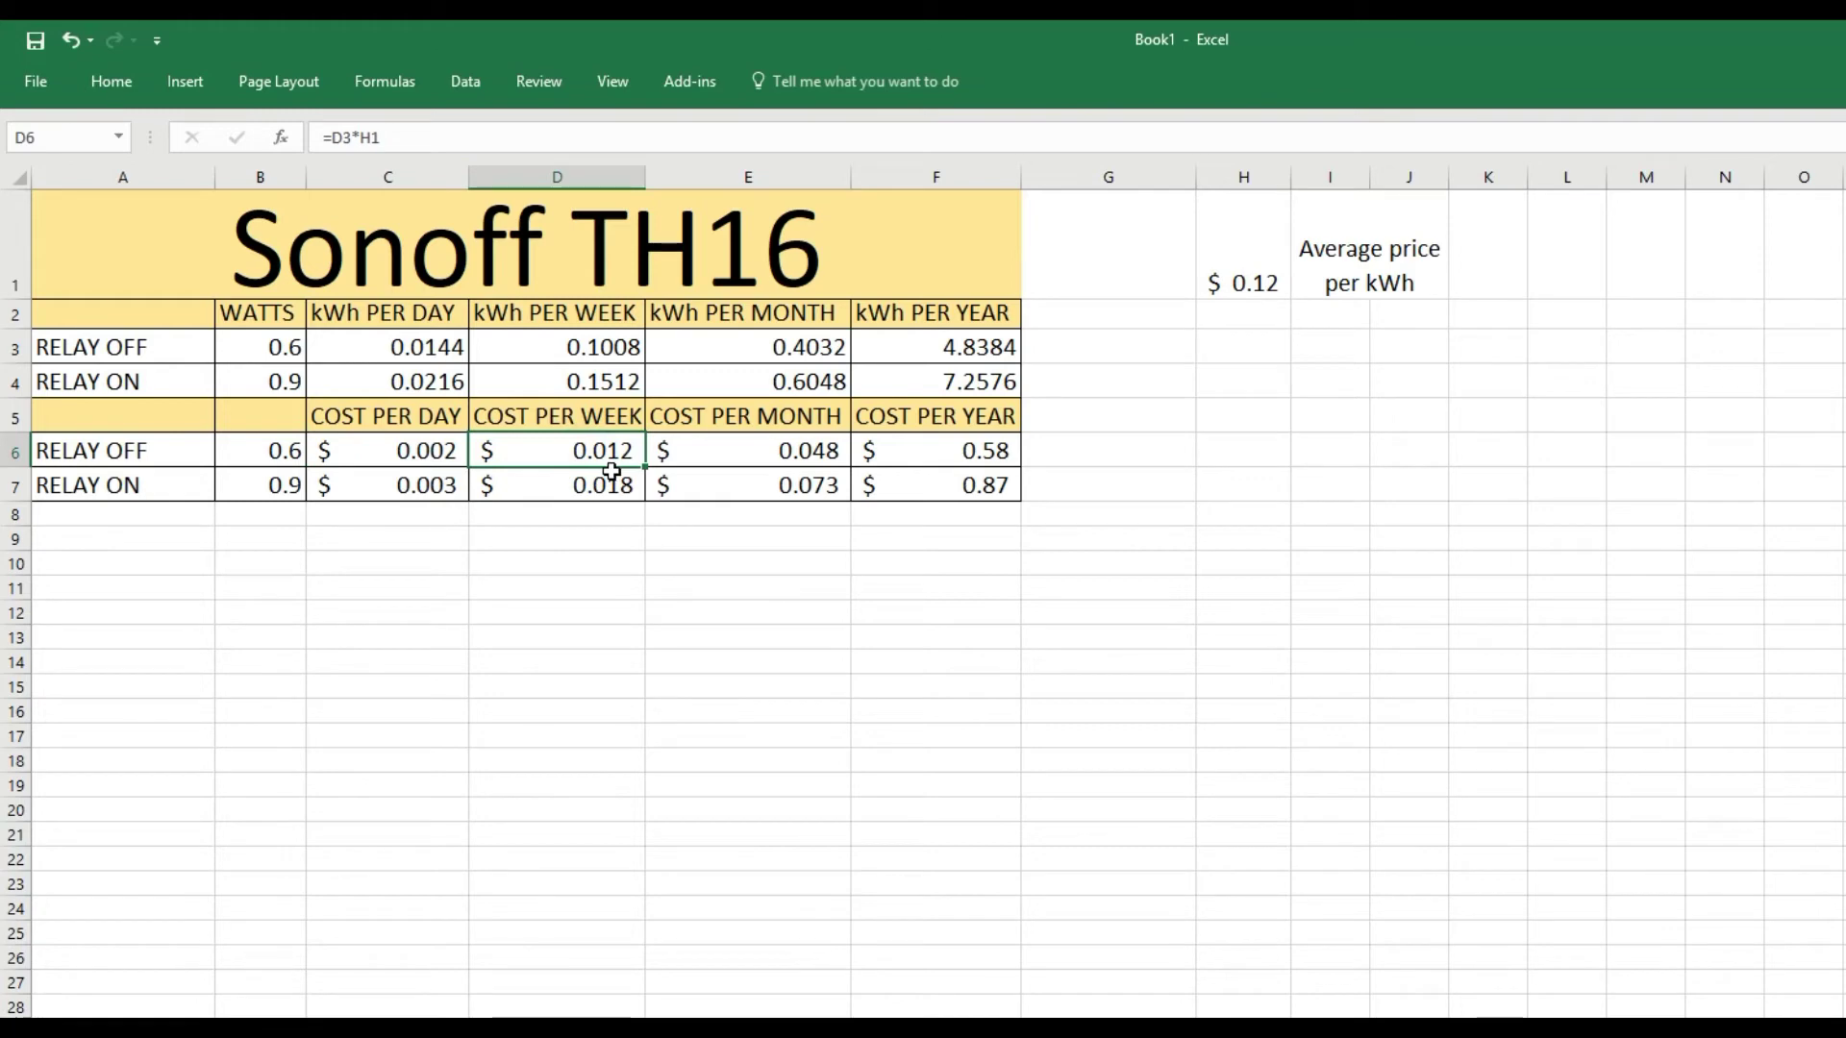
left_click(745, 480)
left_click(775, 448)
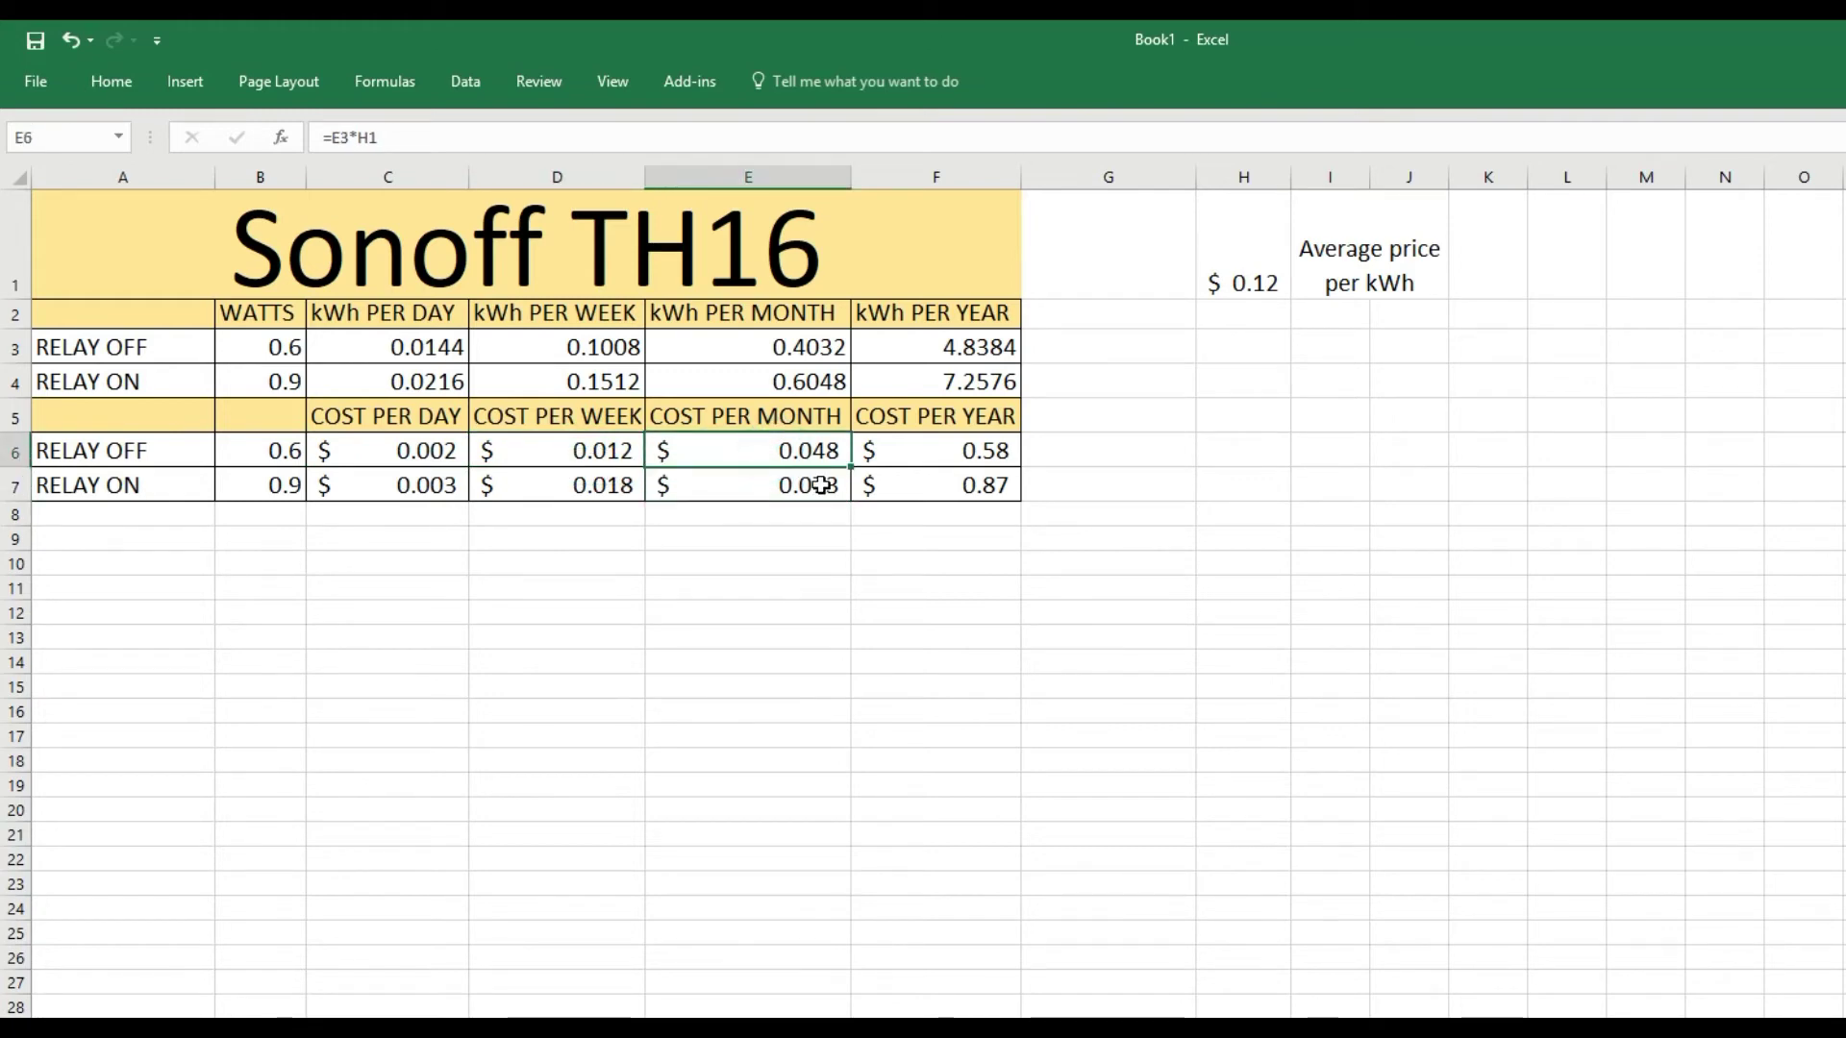
left_click(947, 461)
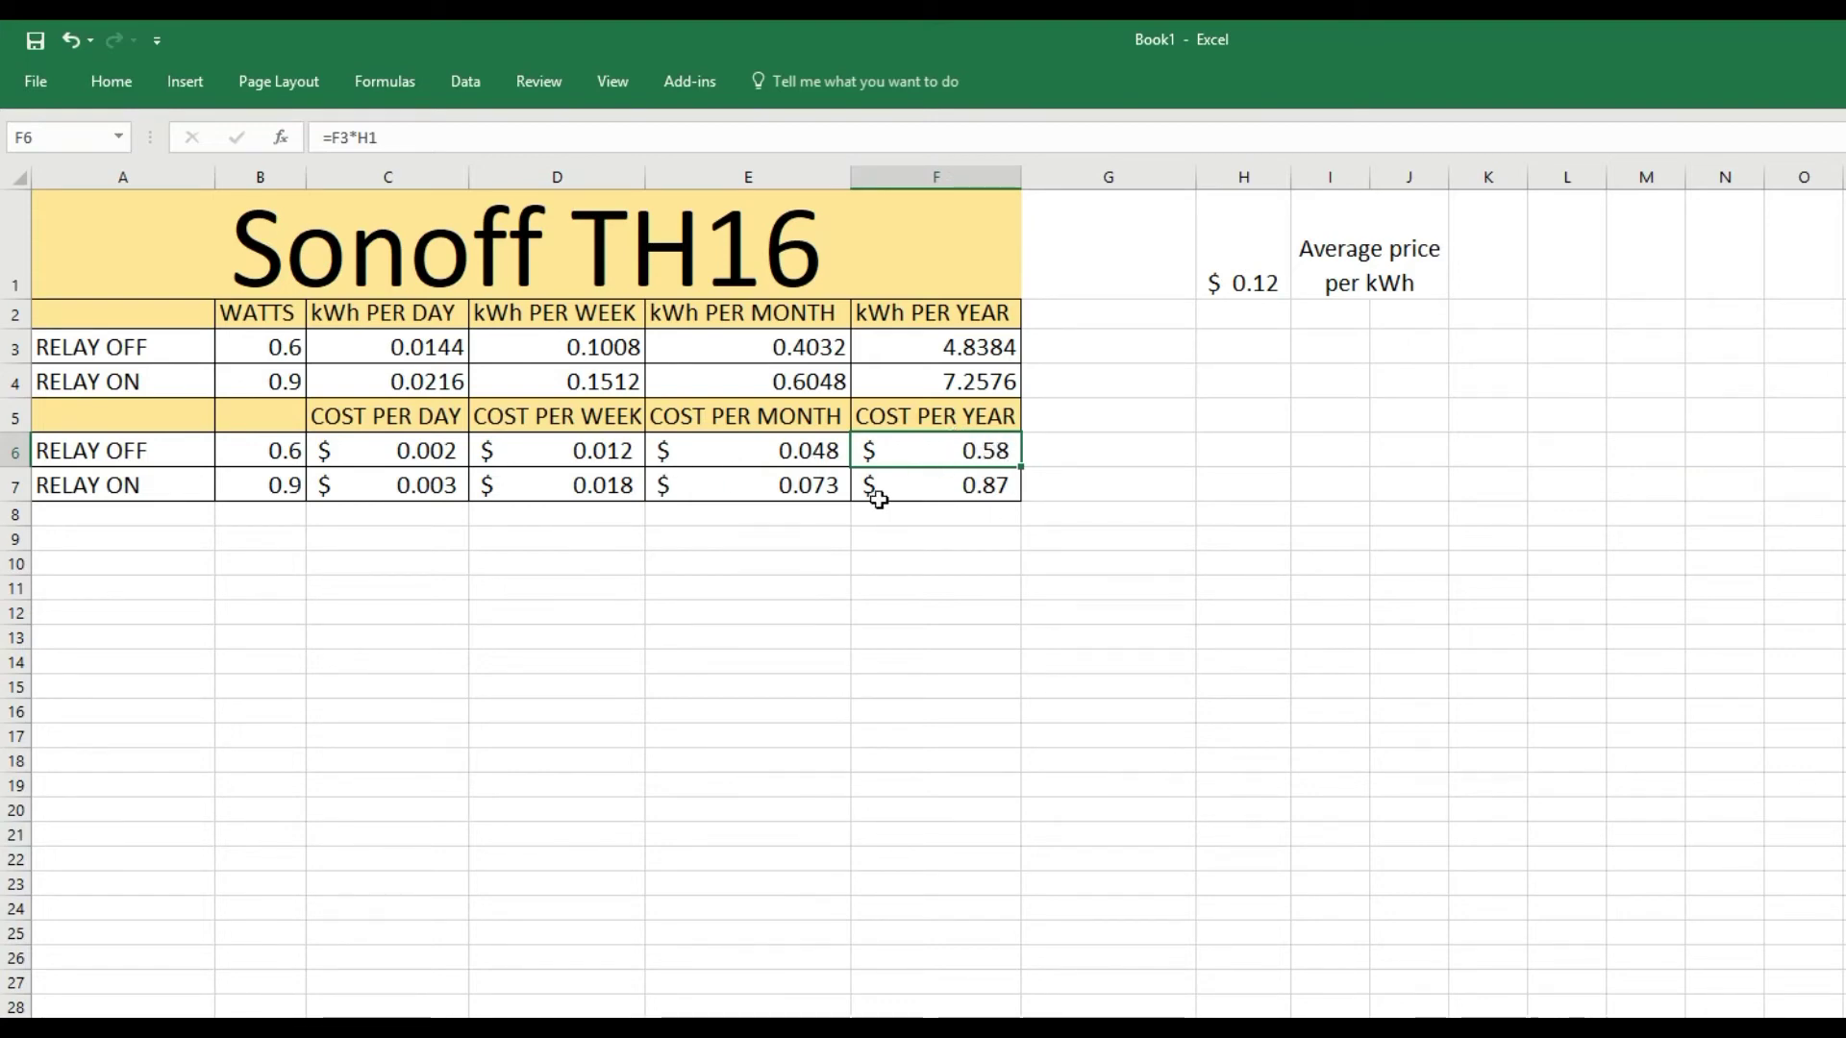
left_click(962, 483)
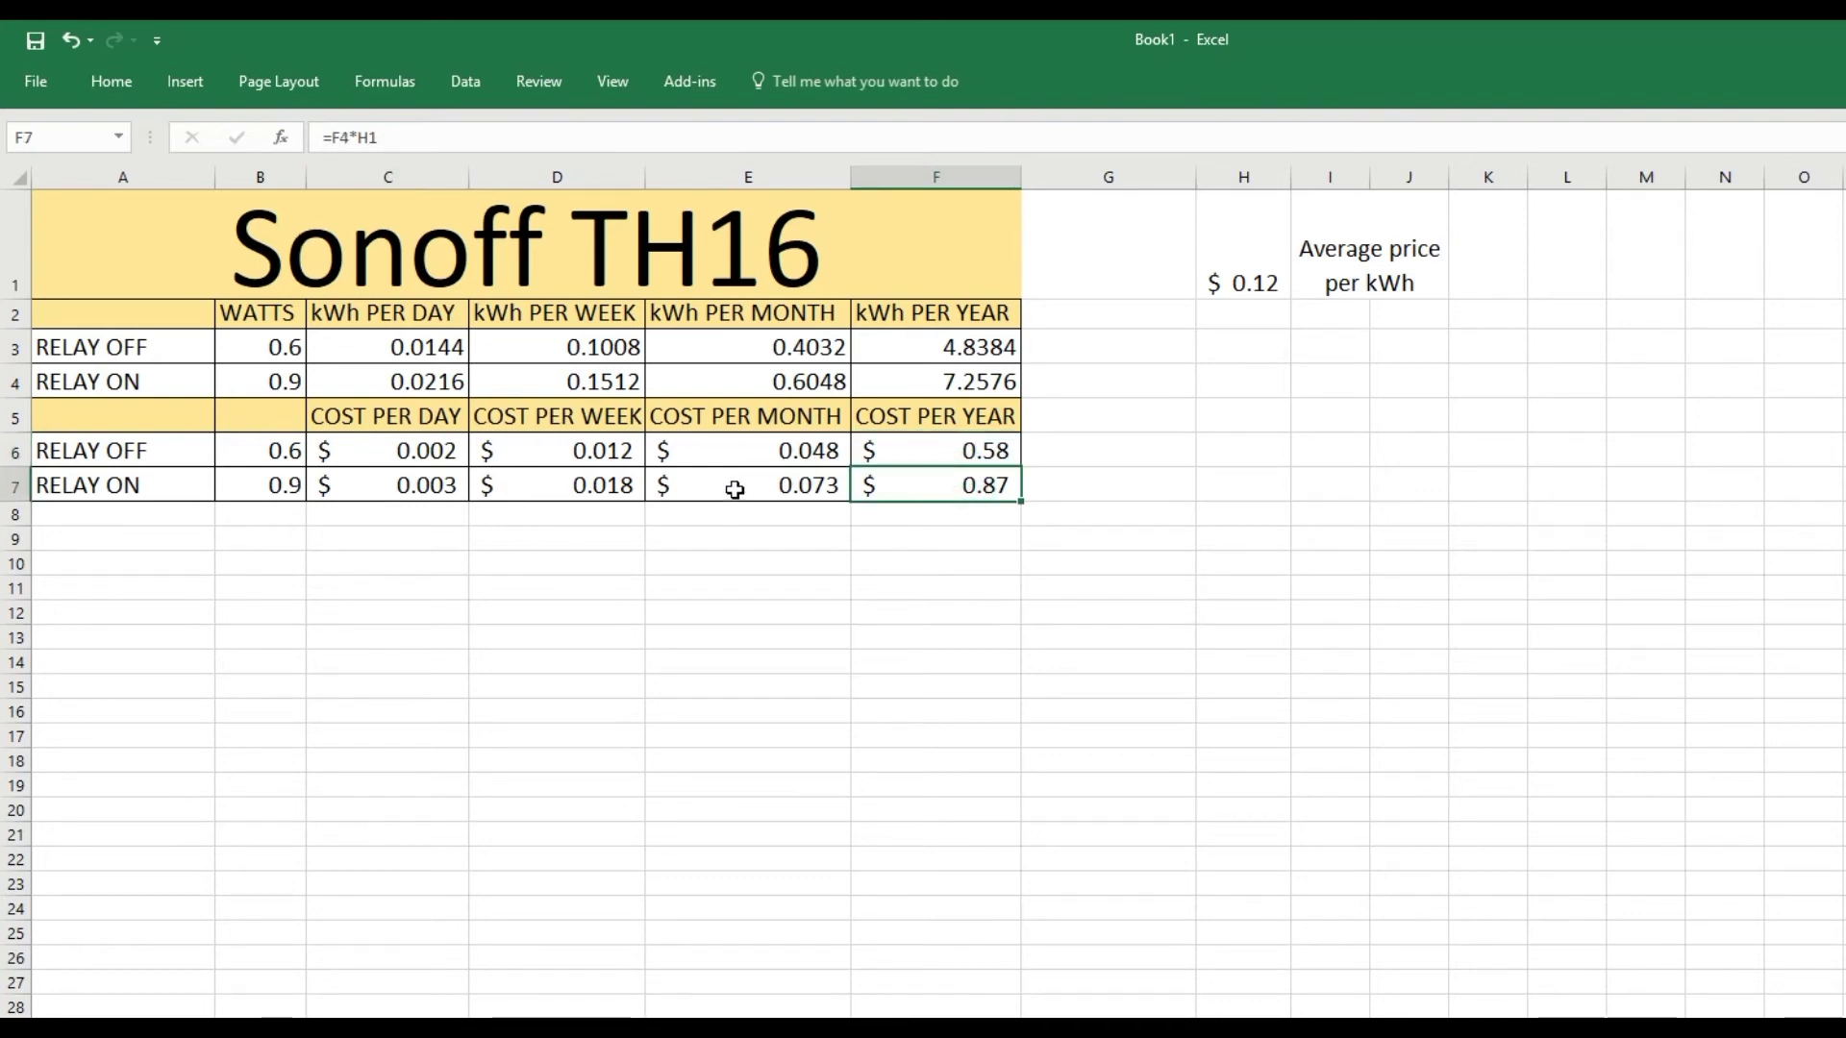
left_click(1240, 292)
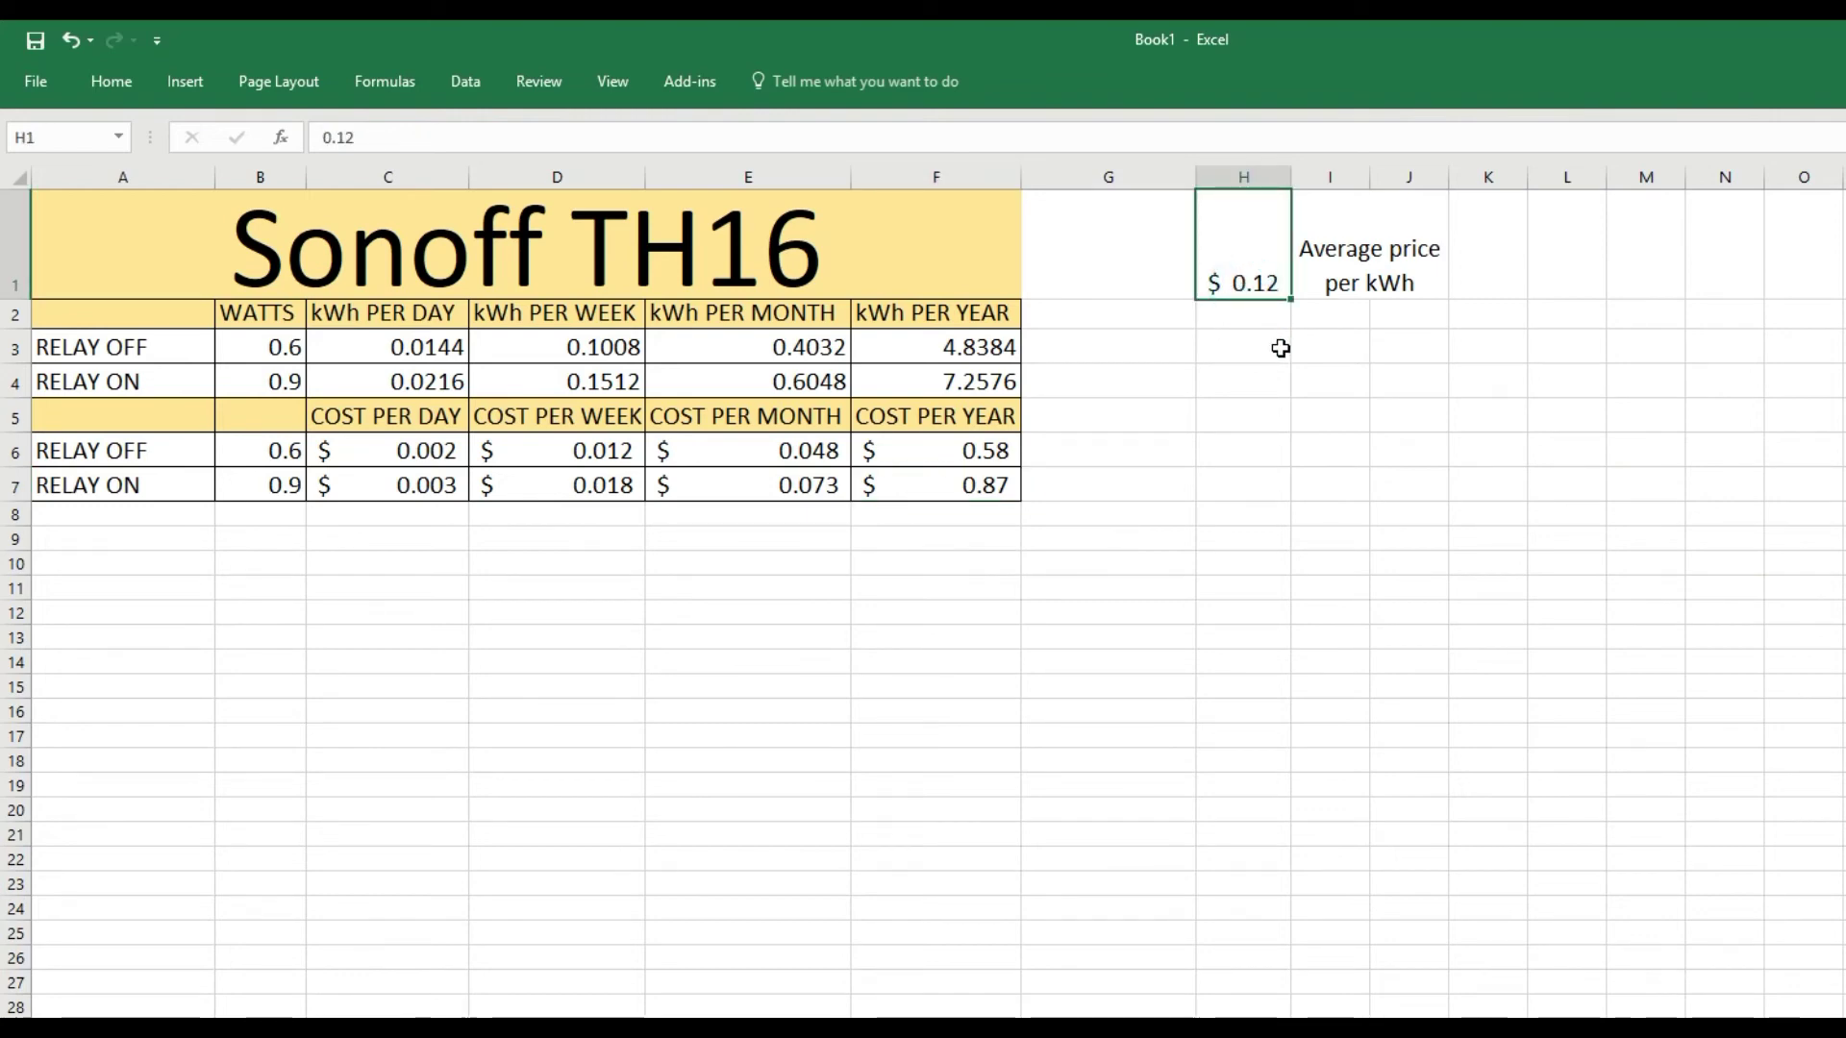
Set the H1 price per kWh to $0.07, then to $0.14, so yearly relay-on cost becomes $1.02.
type(".07")
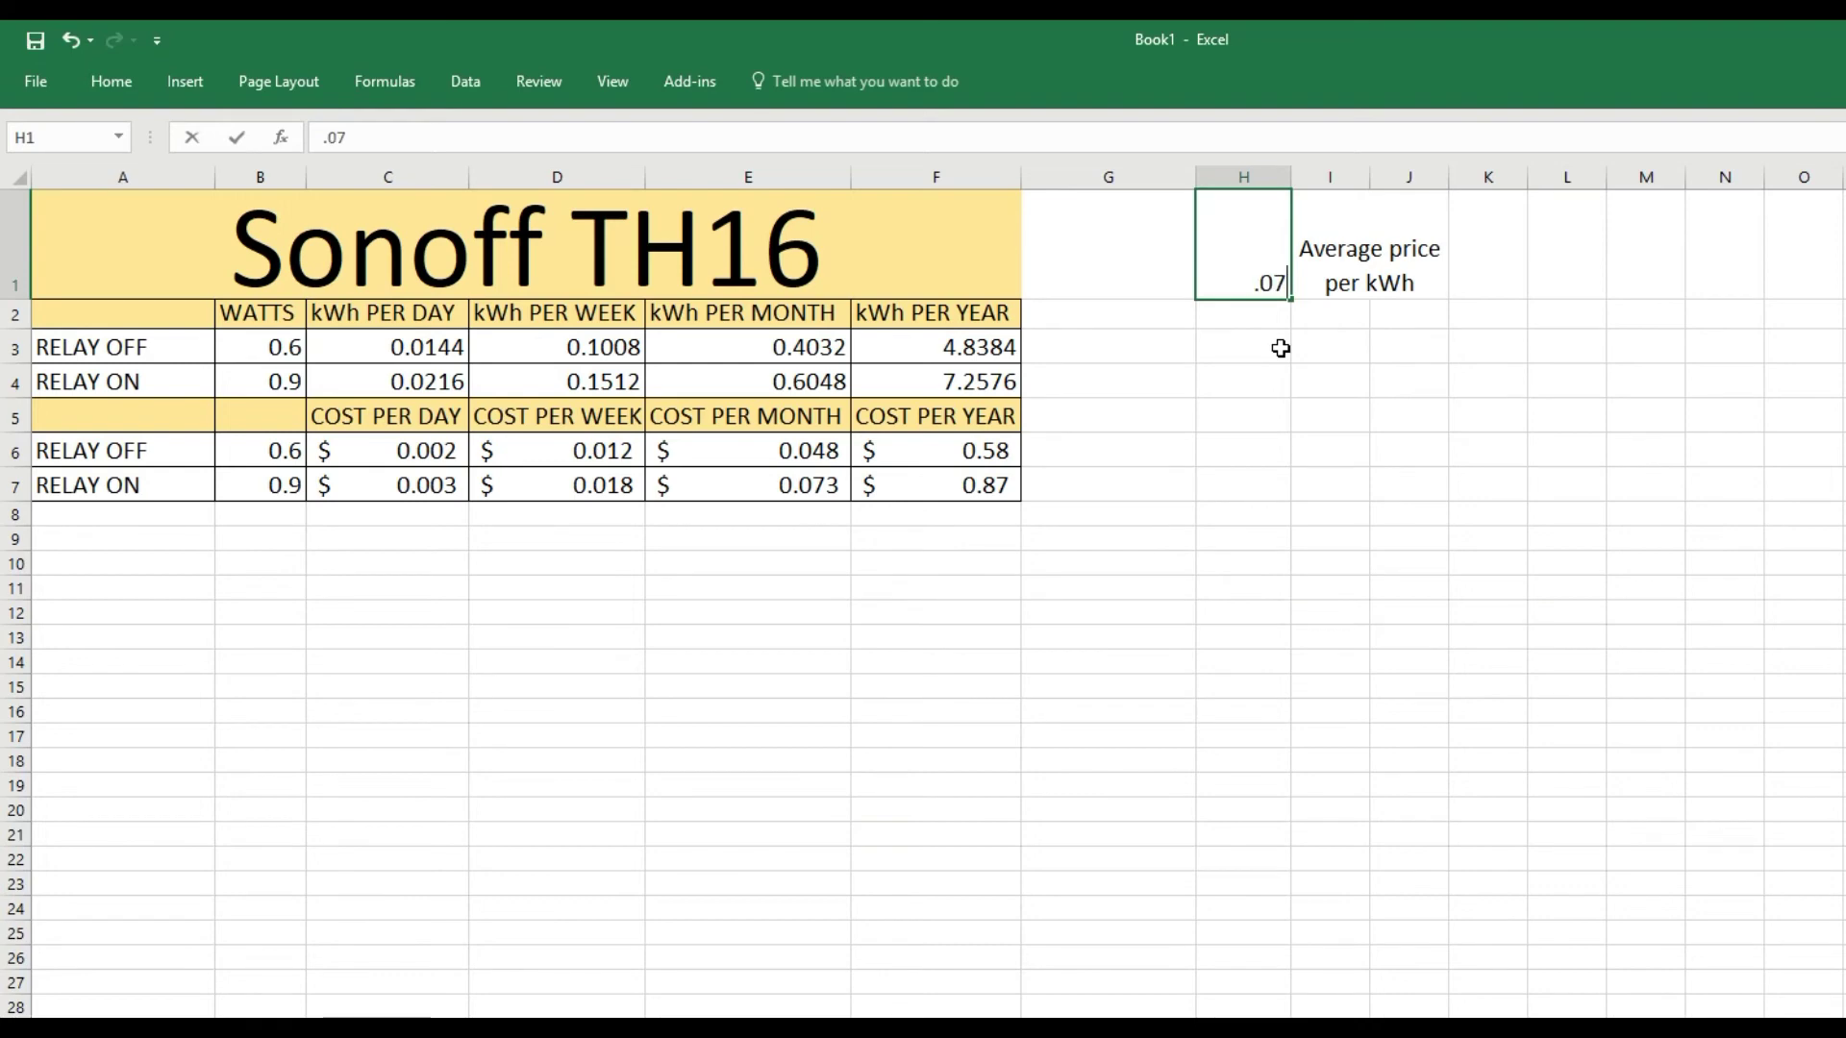
key("Return")
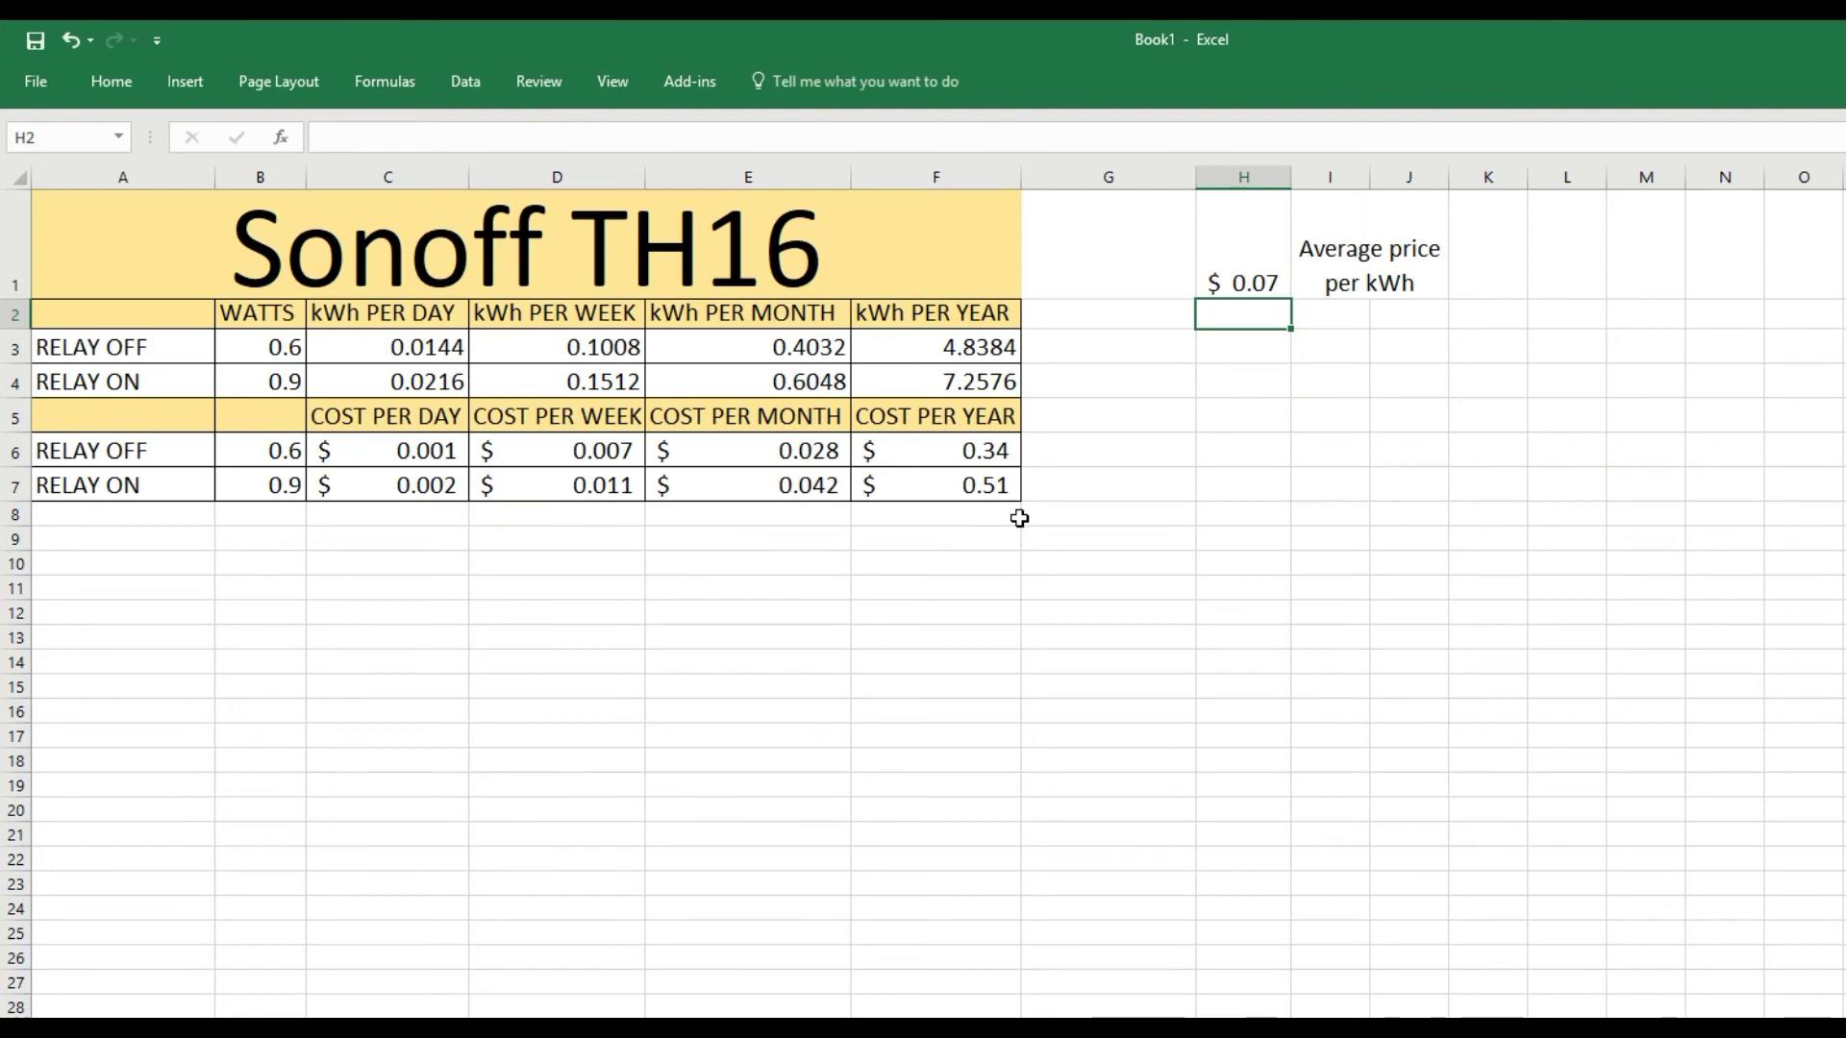
left_click(1253, 279)
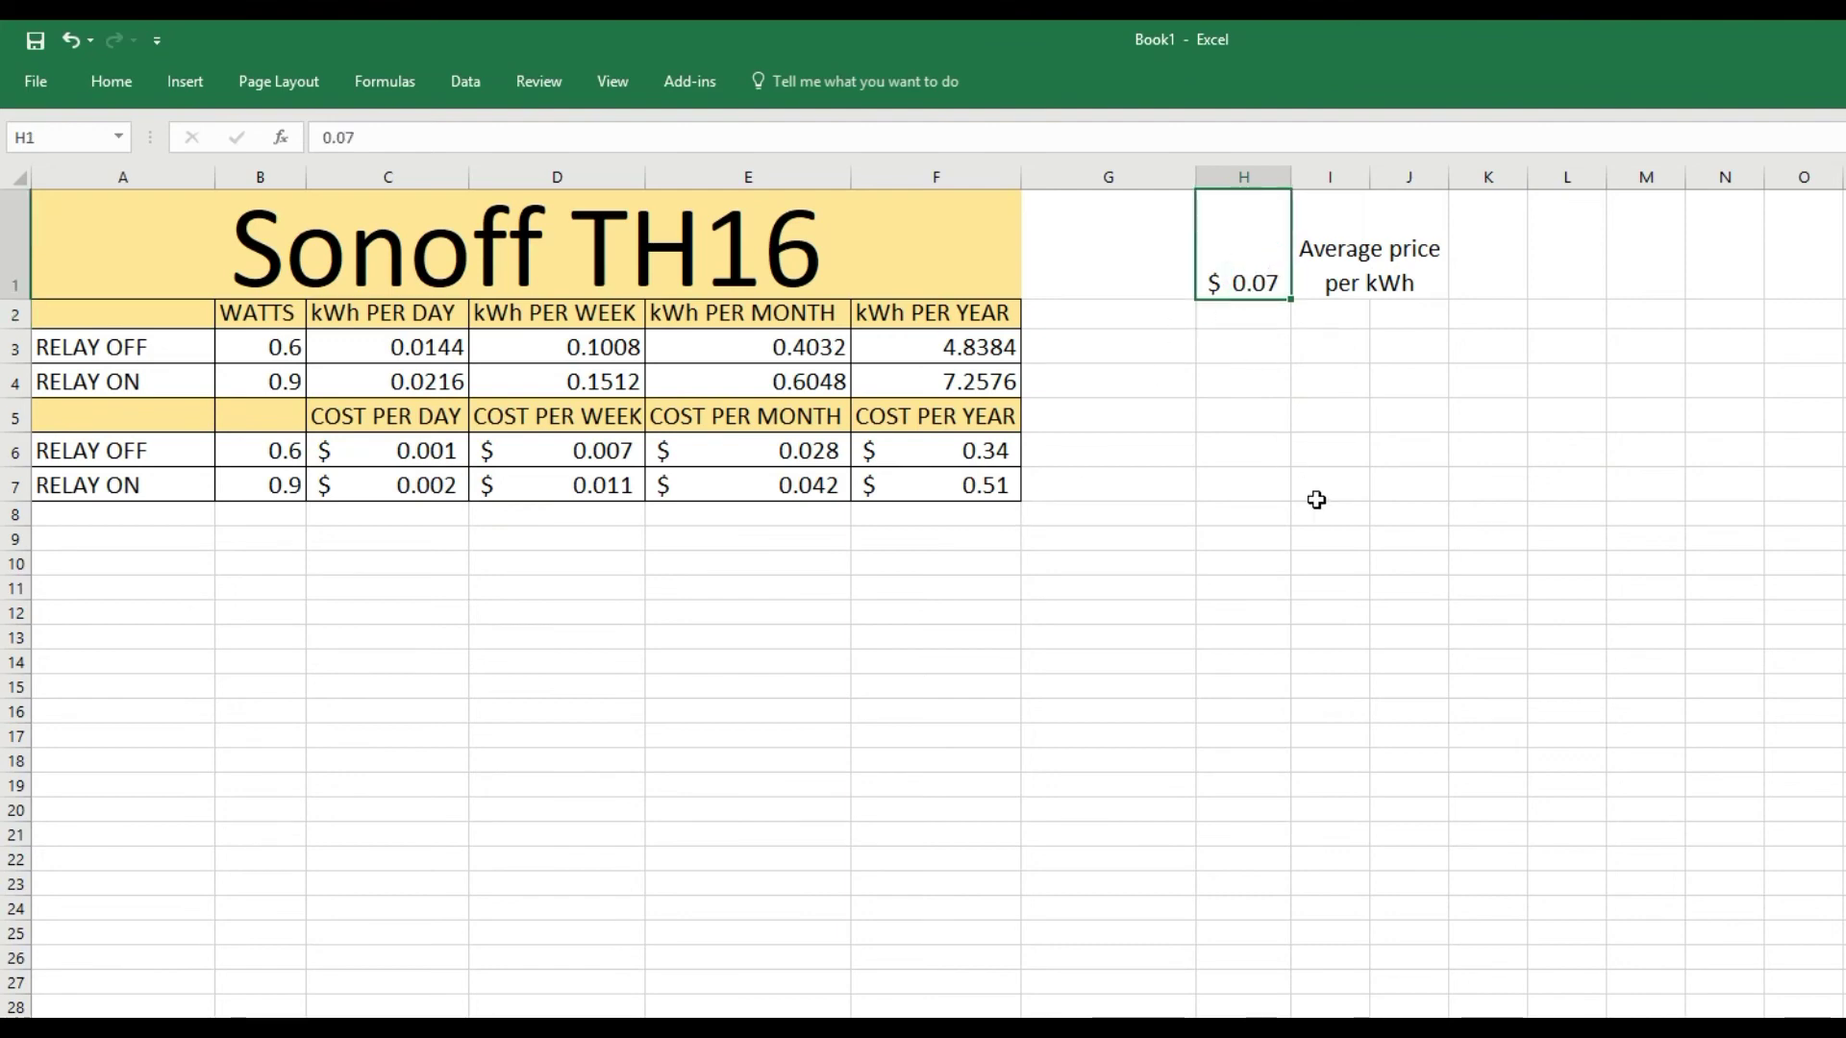
key("BackSpace")
type(".")
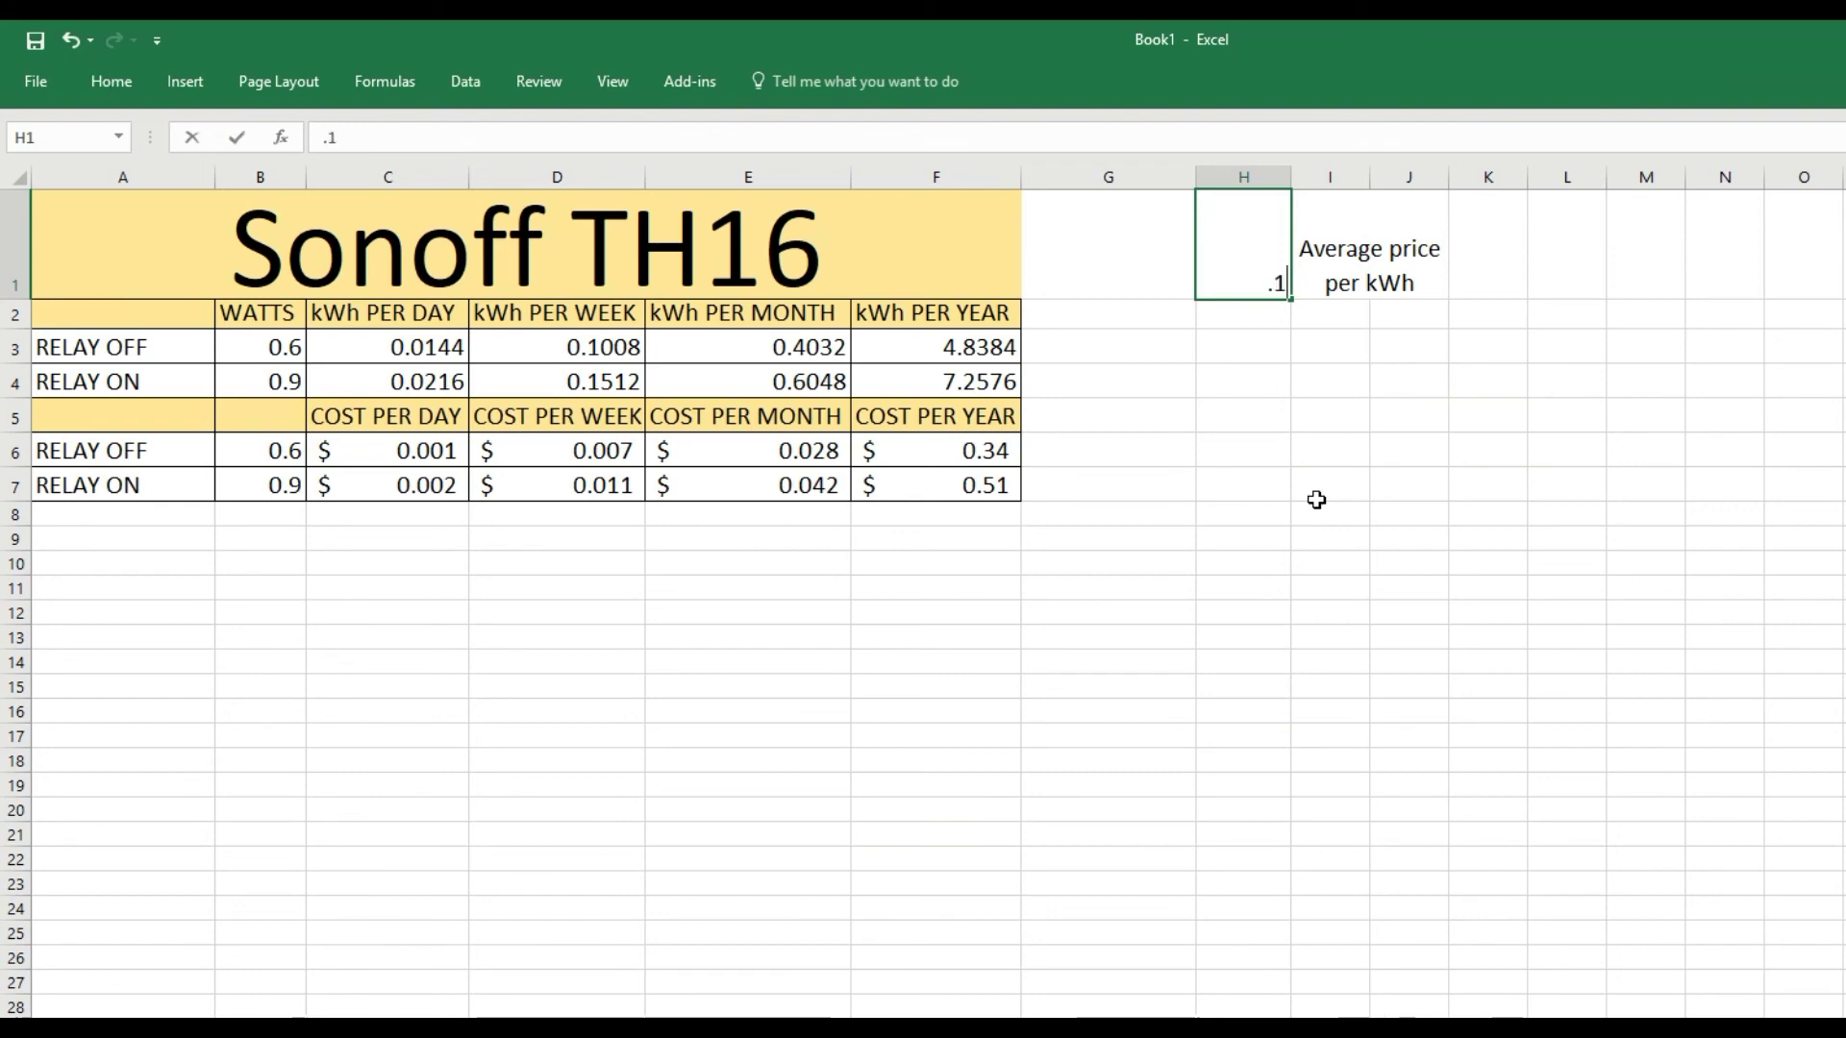
type("14")
key("Return")
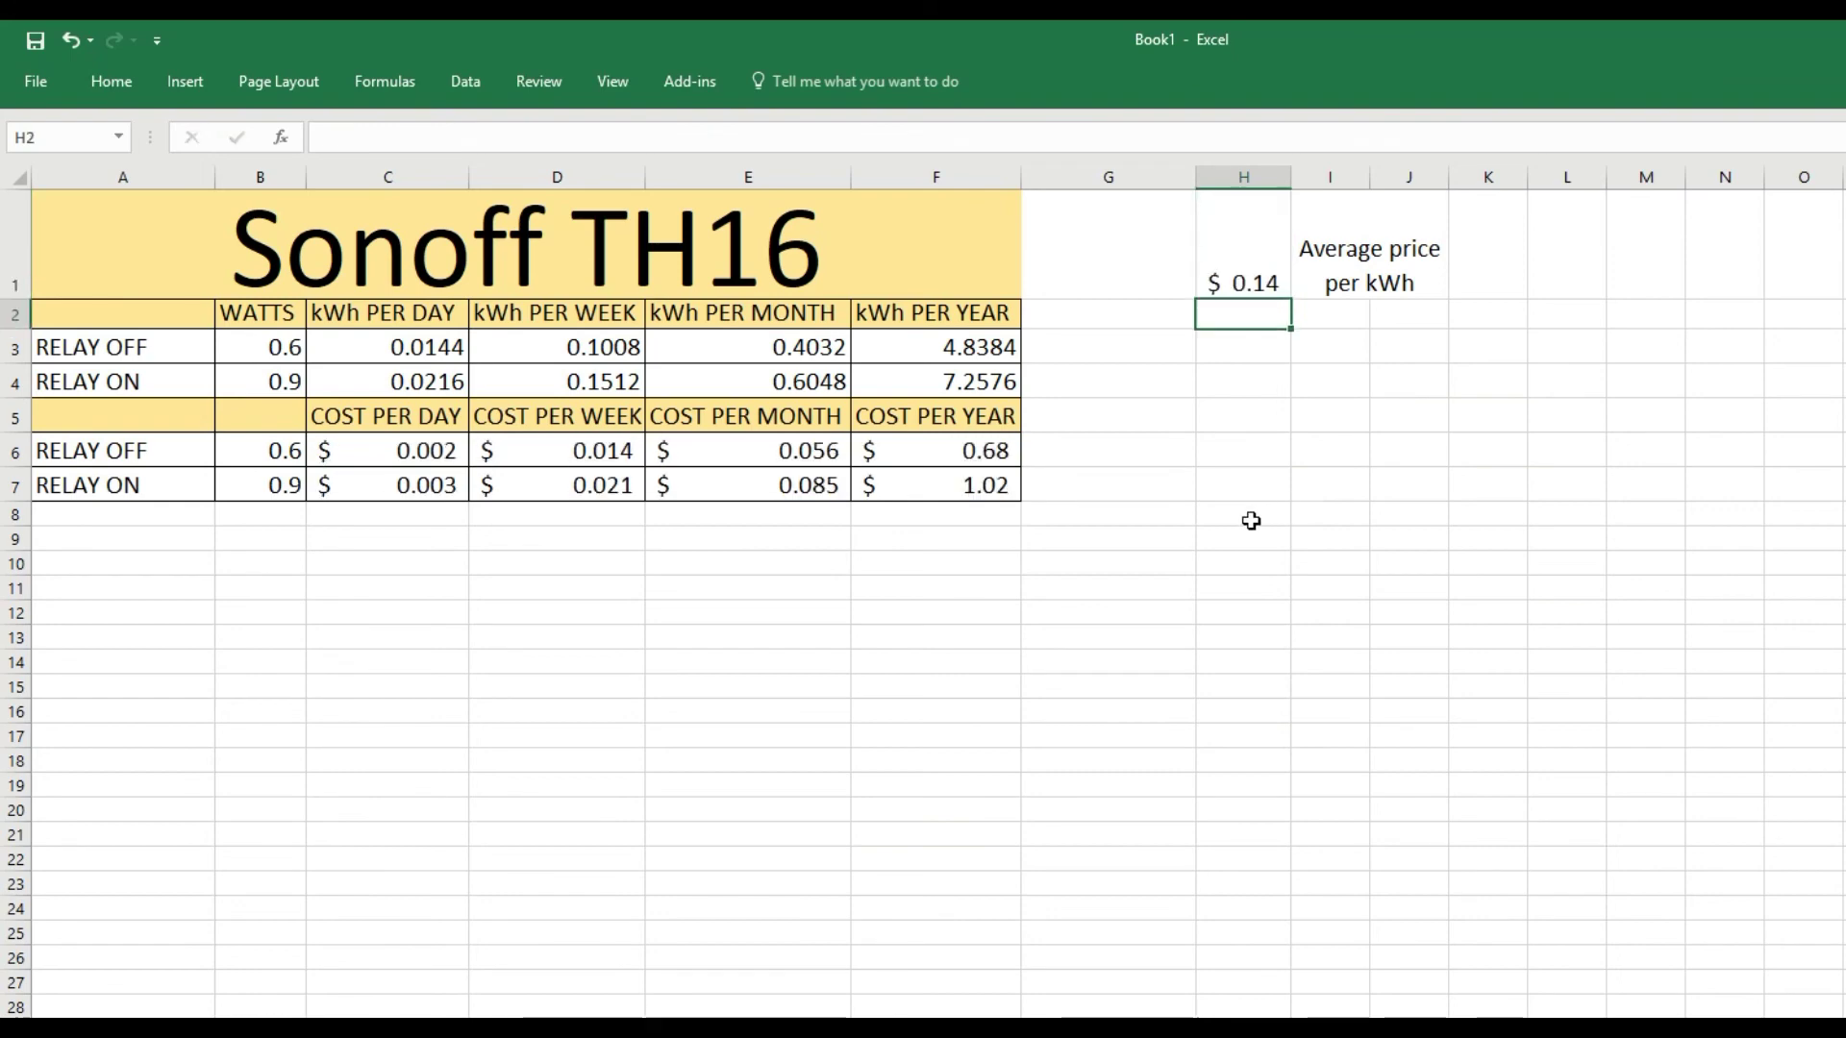